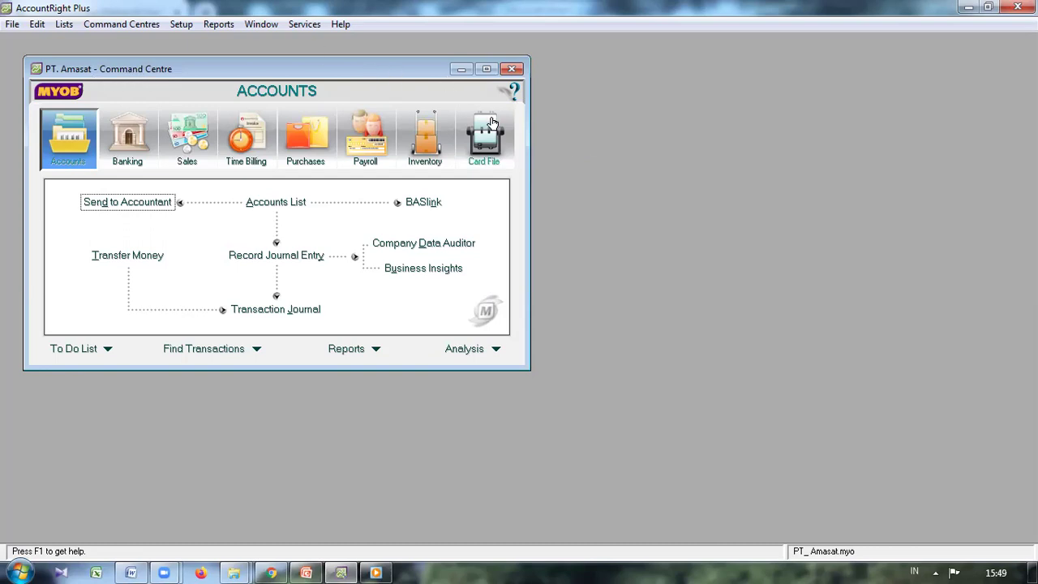
Step: Open the Cards List from Card File, show the Supplier tab, and start a new supplier card
{"action": "left_click", "coordinate": [484, 149]}
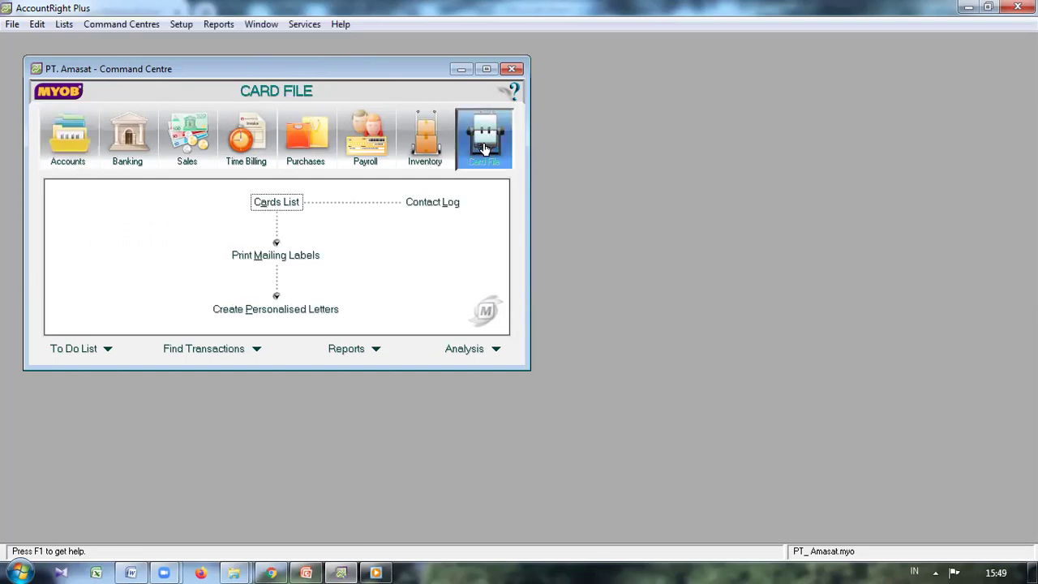
{"action": "left_click", "coordinate": [289, 202]}
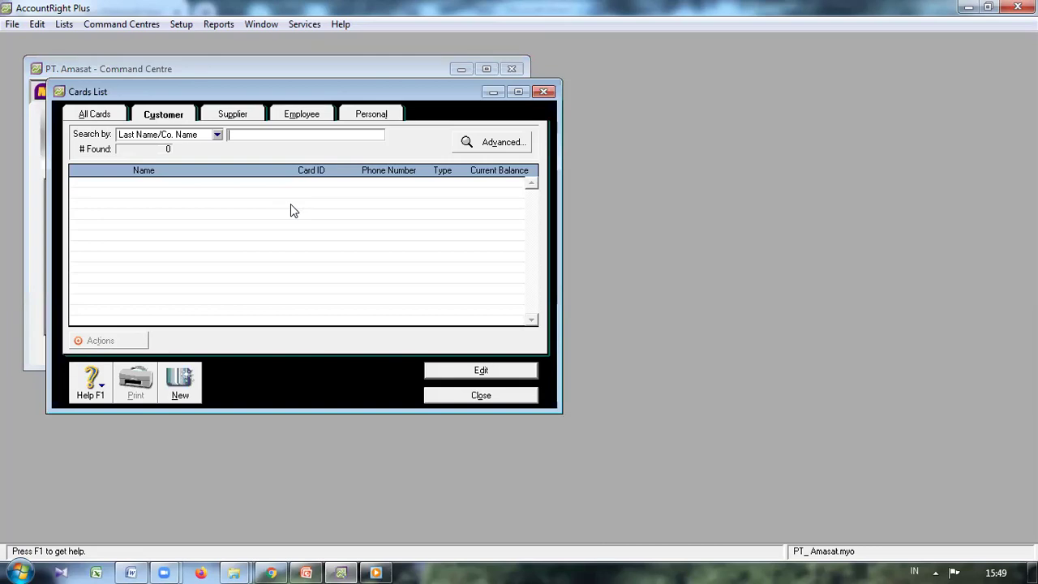
{"action": "left_click", "coordinate": [240, 118]}
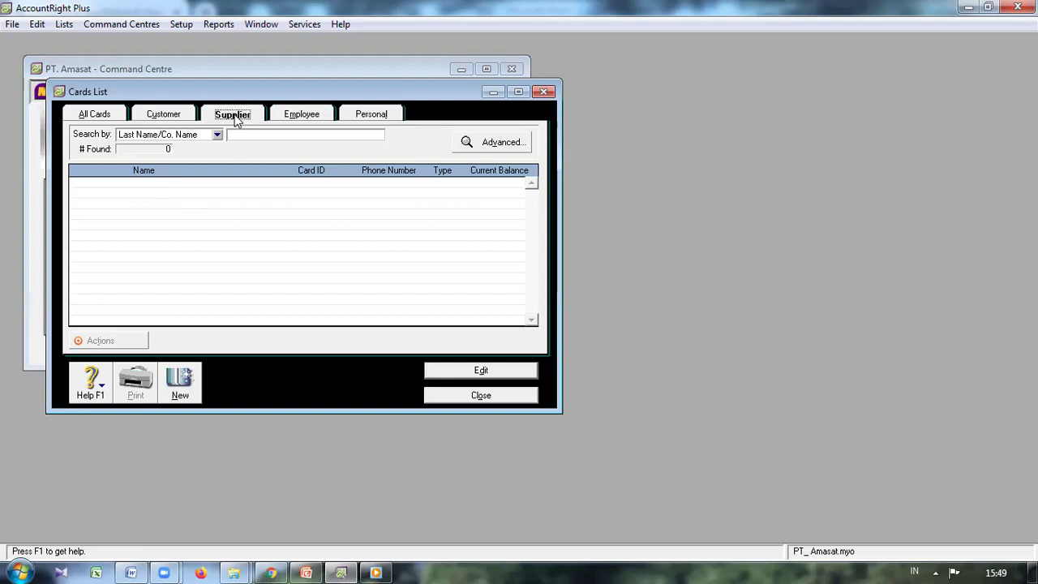
{"action": "left_click", "coordinate": [170, 123]}
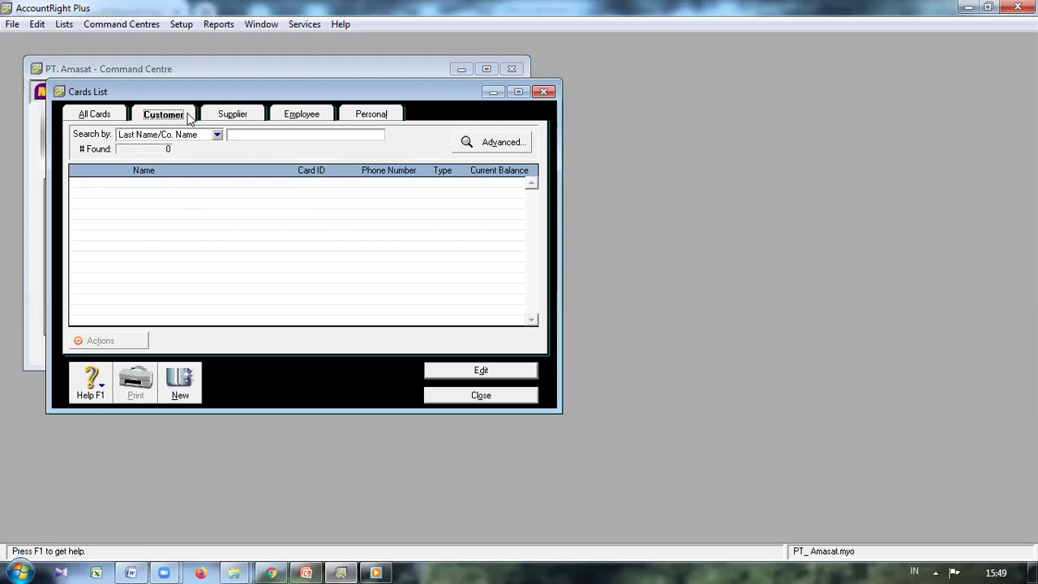
{"action": "left_click", "coordinate": [232, 116]}
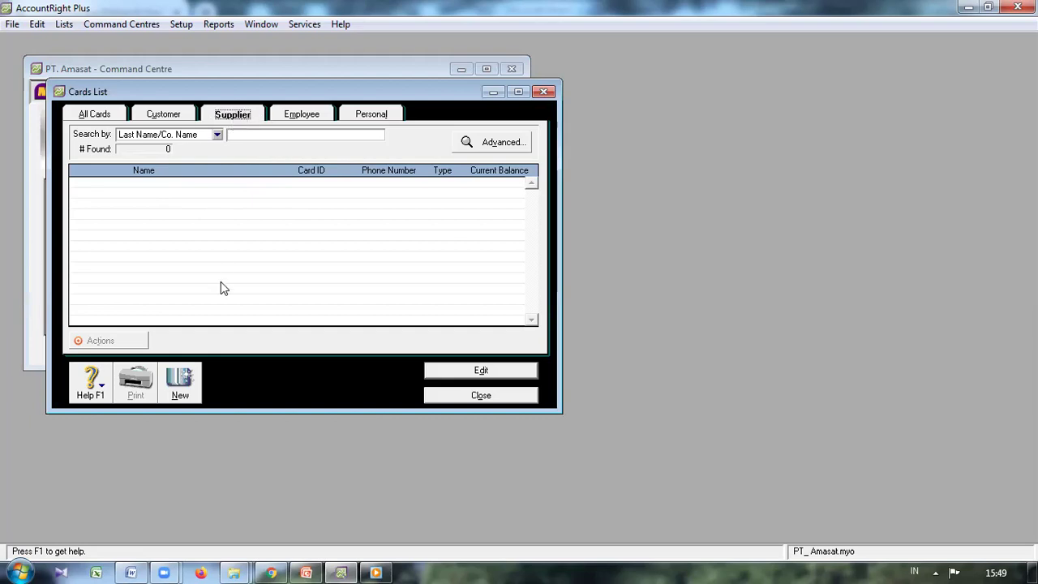
{"action": "left_click", "coordinate": [180, 383]}
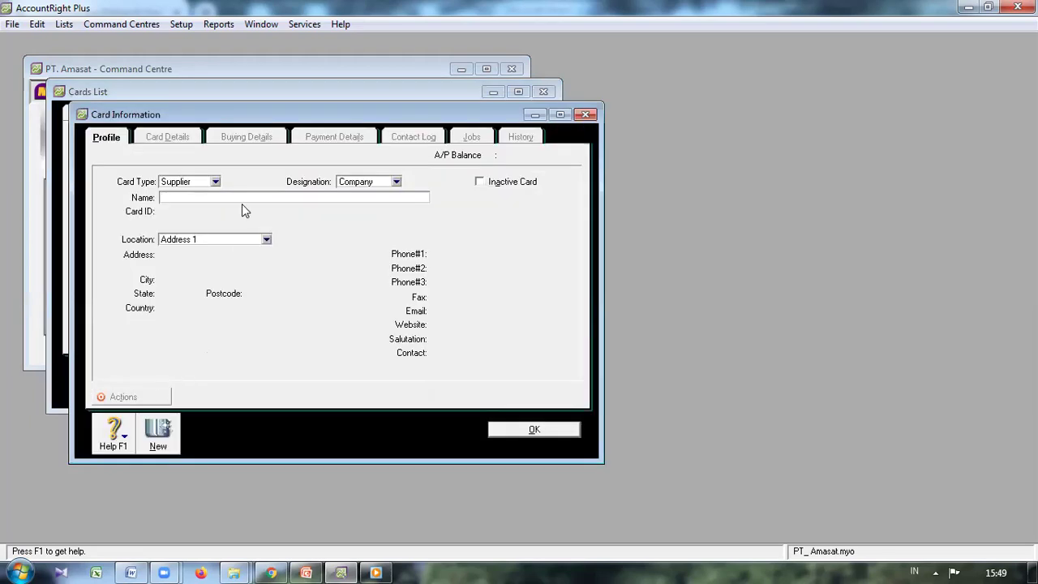
Step: Enter 'UD. Bahagia' as the new supplier card's name
{"action": "left_click", "coordinate": [195, 197]}
{"action": "type", "text": "UD. bah"}
{"action": "key", "text": "BackSpace"}
{"action": "key", "text": "BackSpace"}
{"action": "key", "text": "BackSpace"}
{"action": "type", "text": "bAHAGIA"}
{"action": "key", "text": "BackSpace"}
{"action": "key", "text": "BackSpace"}
{"action": "key", "text": "BackSpace"}
{"action": "key", "text": "BackSpace"}
{"action": "key", "text": "BackSpace"}
{"action": "key", "text": "BackSpace"}
{"action": "key", "text": "BackSpace"}
{"action": "type", "text": "Bahagia"}
{"action": "key", "text": "Tab"}
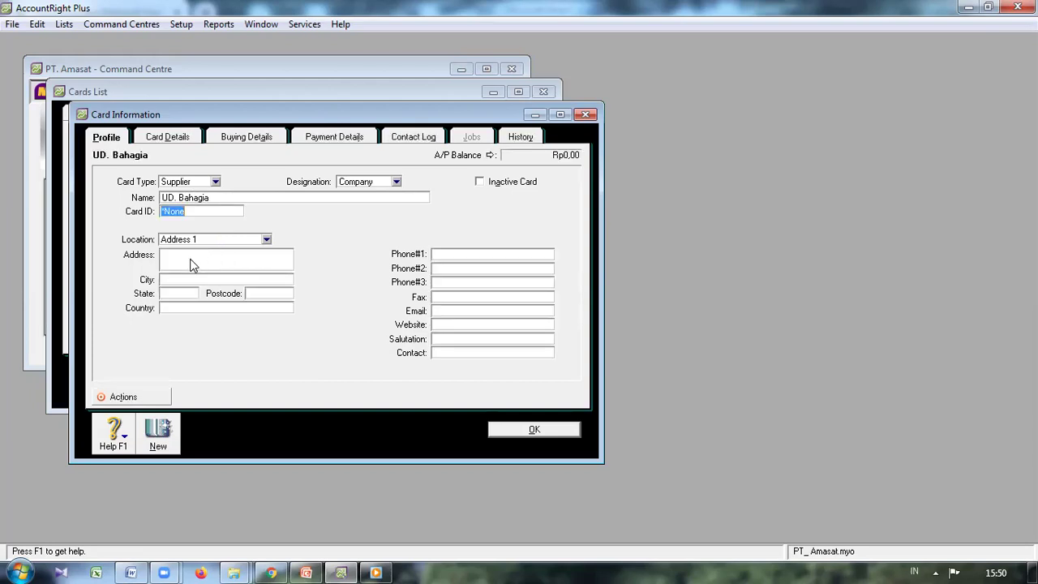
{"action": "key", "text": "Tab"}
Step: Fill in the supplier's street address, city, state, postcode and country on the Profile tab
{"action": "key", "text": "Tab"}
{"action": "left_click", "coordinate": [183, 279]}
{"action": "type", "text": "Kupang"}
{"action": "left_click", "coordinate": [181, 293]}
{"action": "type", "text": "NTT"}
{"action": "key", "text": "Tab"}
{"action": "type", "text": "8511"}
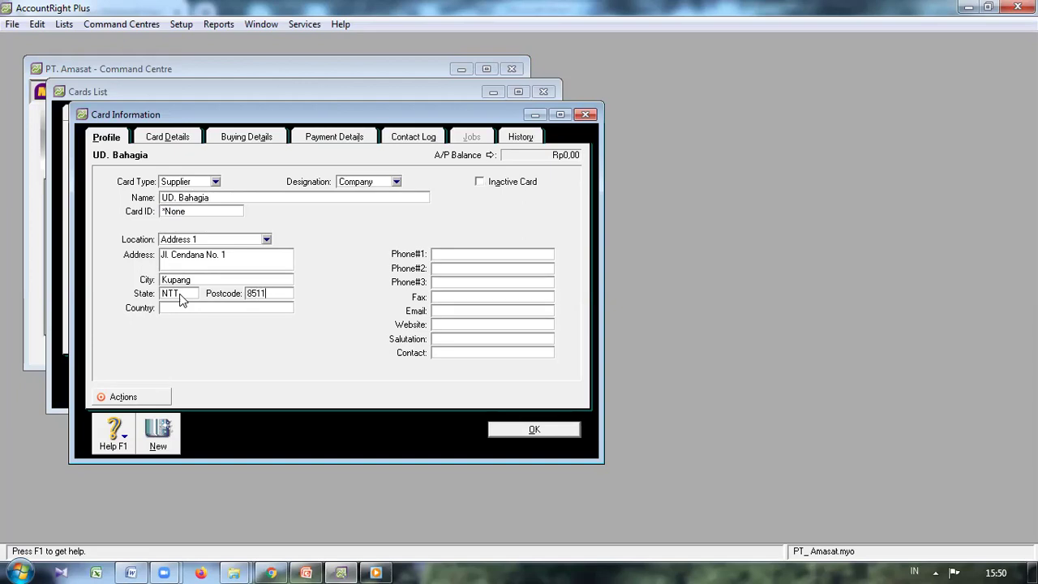
{"action": "type", "text": "2"}
{"action": "left_click", "coordinate": [181, 305]}
{"action": "type", "text": "Indonesia"}
Step: Enter the supplier's main phone number and save the card
{"action": "left_click", "coordinate": [455, 254]}
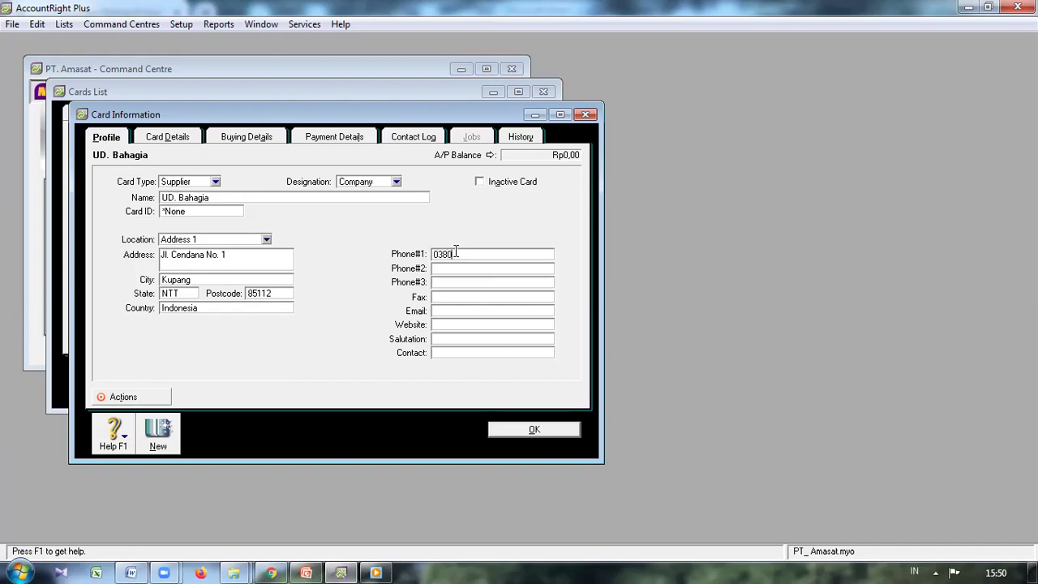
{"action": "left_click", "coordinate": [457, 297]}
{"action": "left_click", "coordinate": [542, 434]}
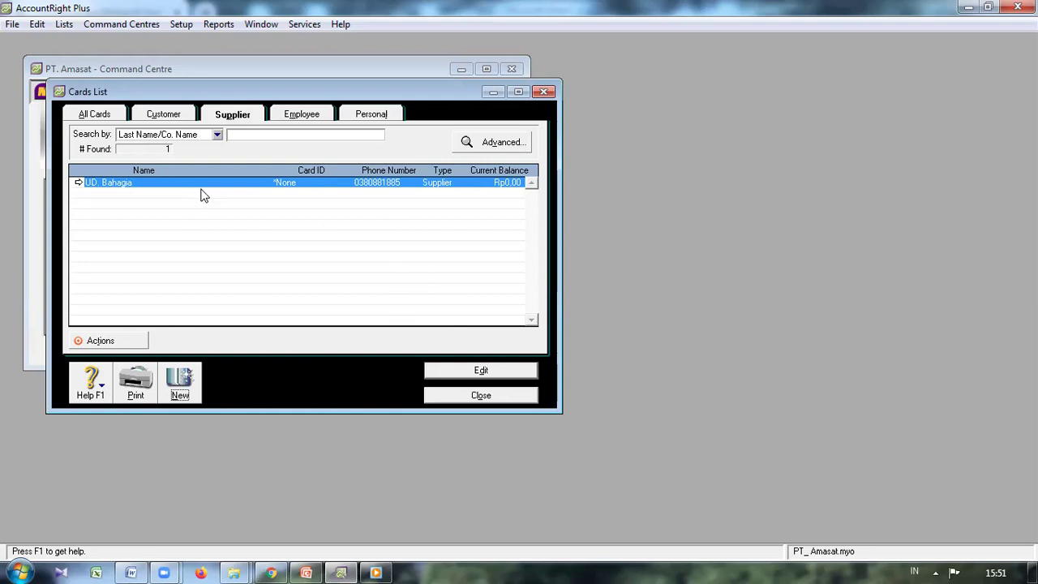
Step: Switch the Cards List to the Customer tab, which shows no cards yet
{"action": "left_click", "coordinate": [175, 118]}
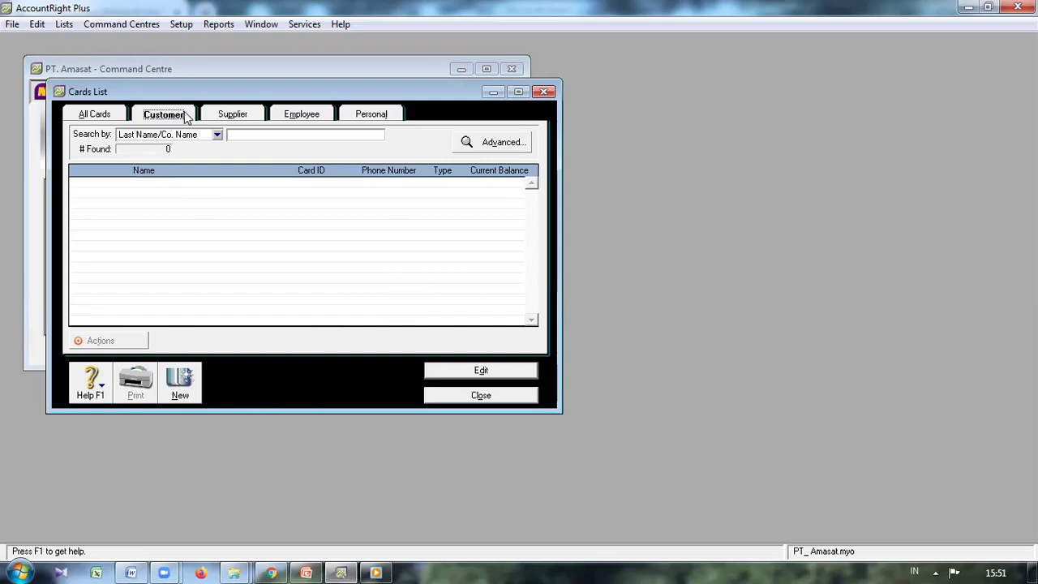
Step: Start a new customer card named 'UD. Oto Noni'
{"action": "left_click", "coordinate": [193, 380]}
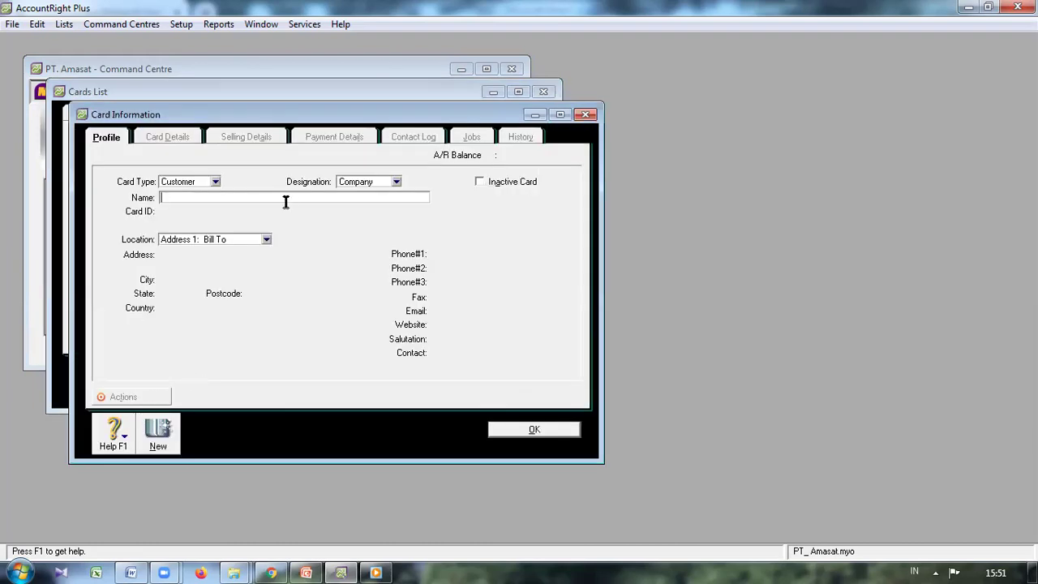
{"action": "type", "text": "U"}
{"action": "type", "text": "J."}
{"action": "key", "text": "BackSpace"}
{"action": "key", "text": "BackSpace"}
{"action": "key", "text": "BackSpace"}
{"action": "type", "text": "D. oto"}
{"action": "key", "text": "BackSpace"}
{"action": "key", "text": "BackSpace"}
{"action": "key", "text": "BackSpace"}
{"action": "type", "text": "Oto Noni"}
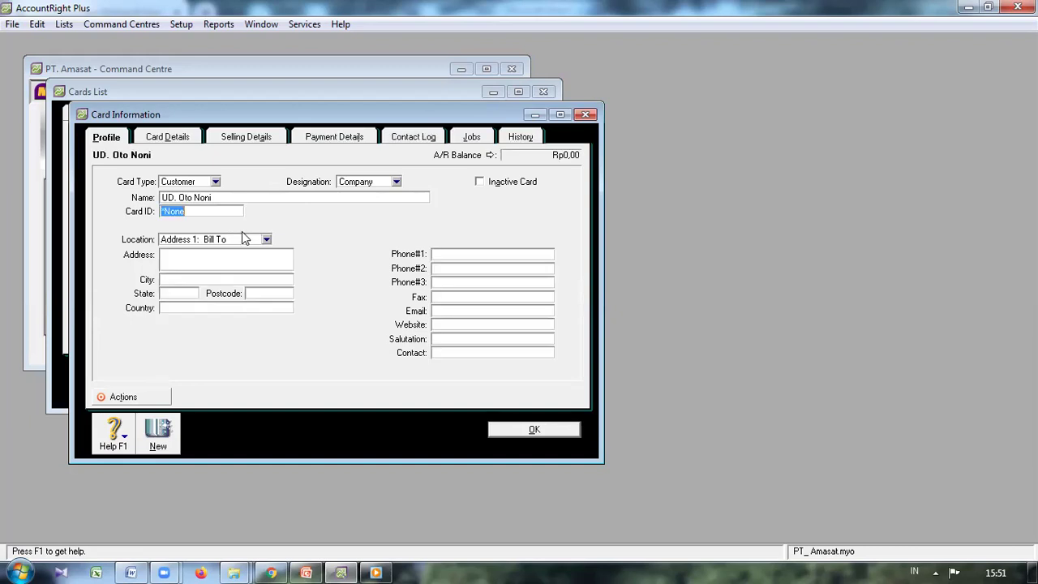
Step: Enter the customer's street address and city
{"action": "left_click", "coordinate": [190, 258]}
{"action": "left_click", "coordinate": [227, 279]}
{"action": "type", "text": "Kupang"}
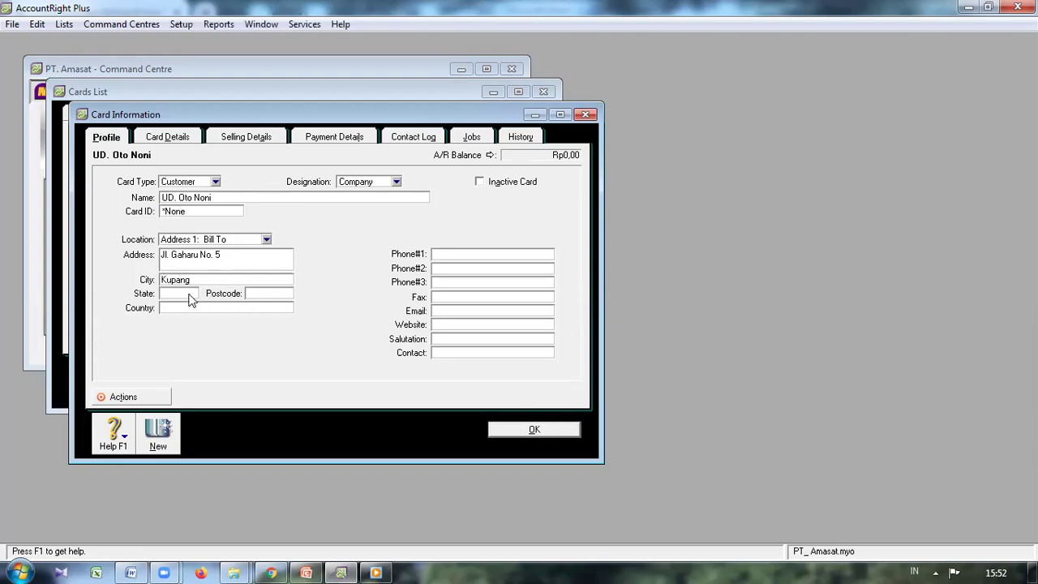
Step: Fill in the customer's state, postcode and country
{"action": "left_click", "coordinate": [190, 293]}
{"action": "type", "text": "NTT"}
{"action": "key", "text": "Tab"}
{"action": "type", "text": "8"}
{"action": "key", "text": "BackSpace"}
{"action": "type", "text": "85112"}
{"action": "left_click", "coordinate": [184, 308]}
{"action": "type", "text": "Indon"}
{"action": "type", "text": "esia"}
Step: Enter the customer's main phone number and save the card
{"action": "left_click", "coordinate": [449, 255]}
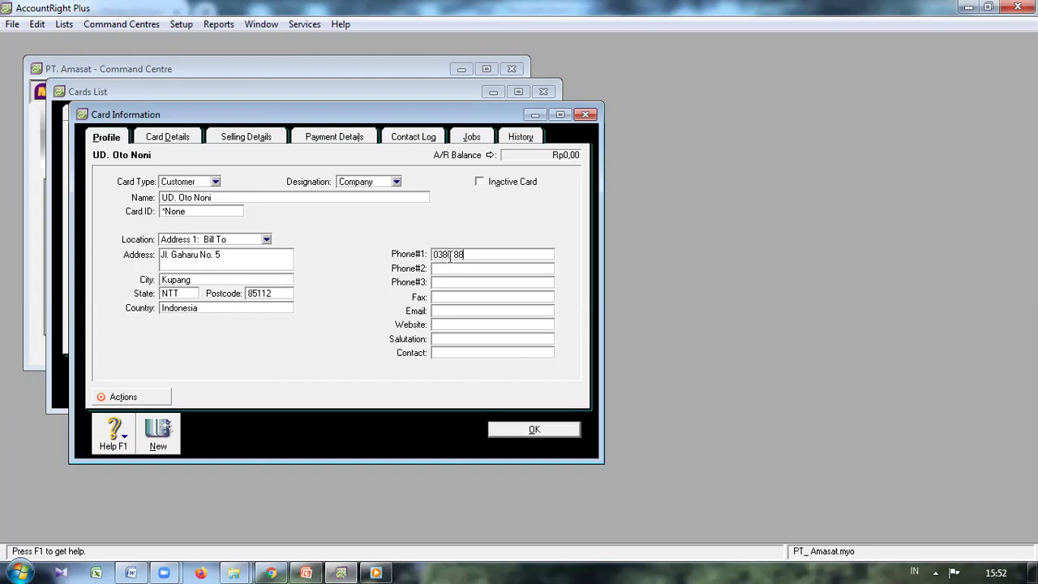
{"action": "left_click", "coordinate": [465, 296]}
{"action": "left_click", "coordinate": [451, 323]}
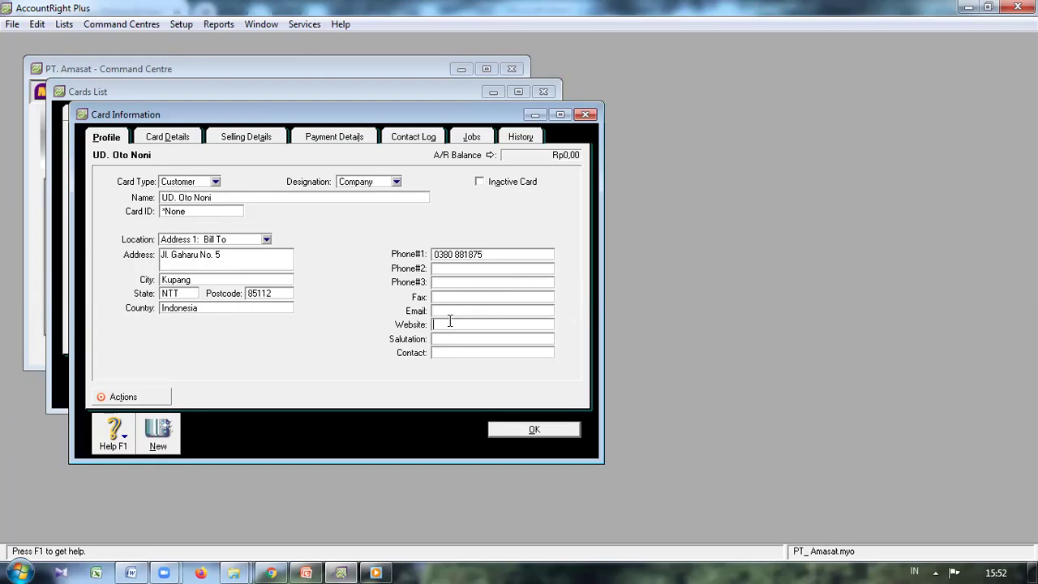
{"action": "left_click", "coordinate": [524, 431]}
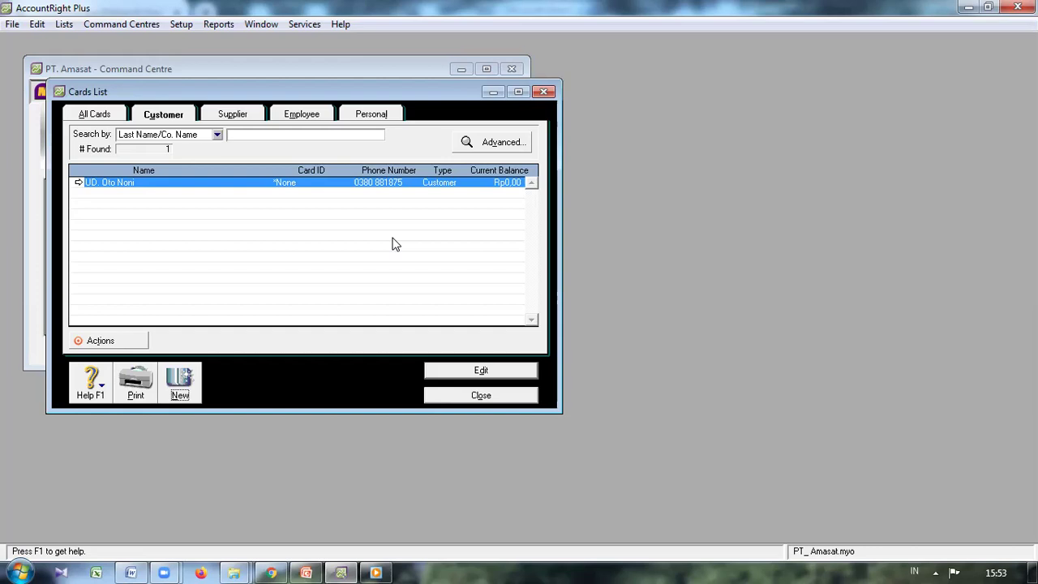
Step: Check that UD. Bahagia appears under the Supplier tab, then close the Cards List
{"action": "left_click", "coordinate": [240, 117]}
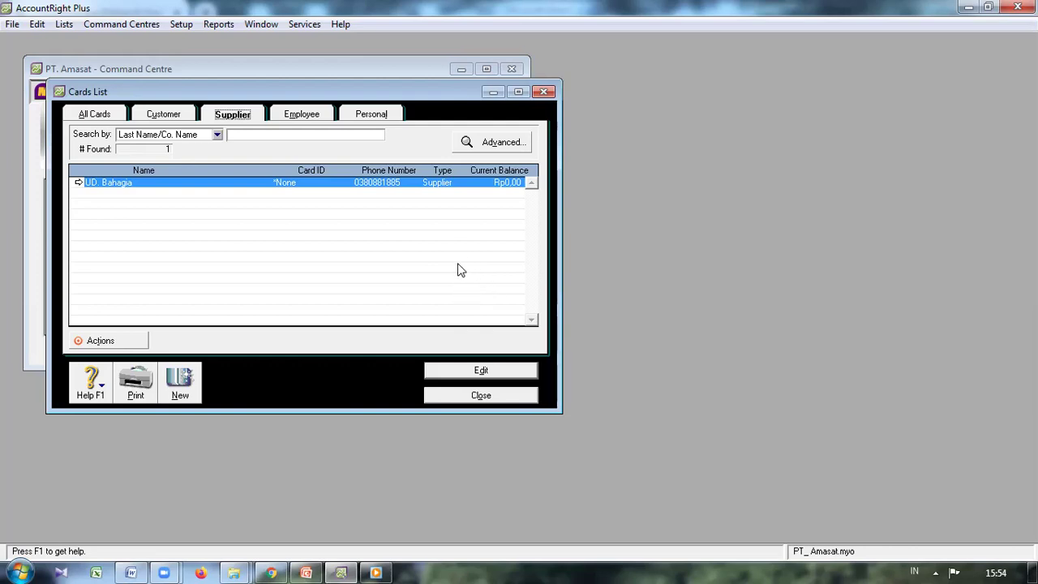
{"action": "left_click", "coordinate": [463, 398]}
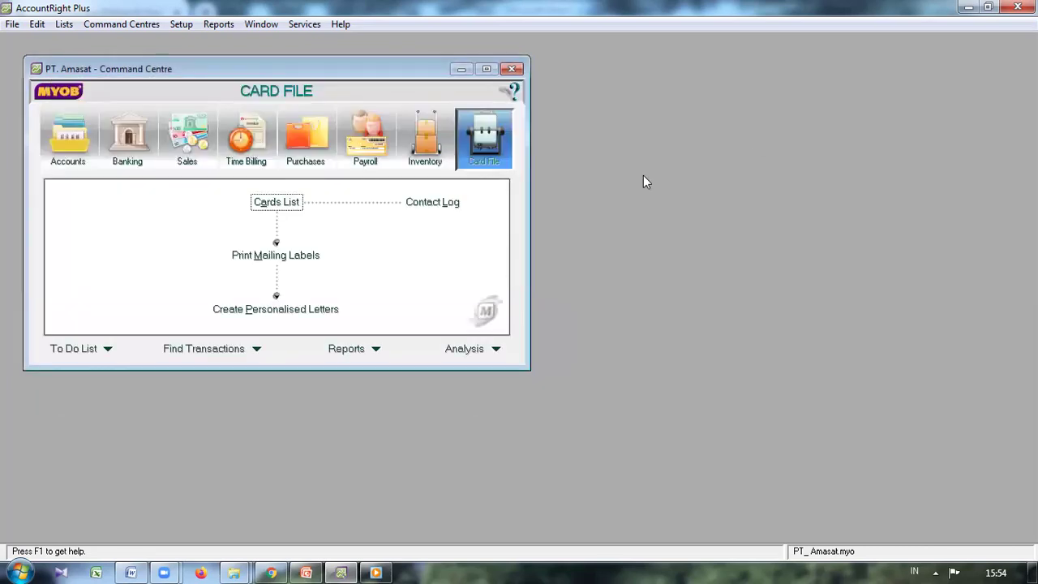